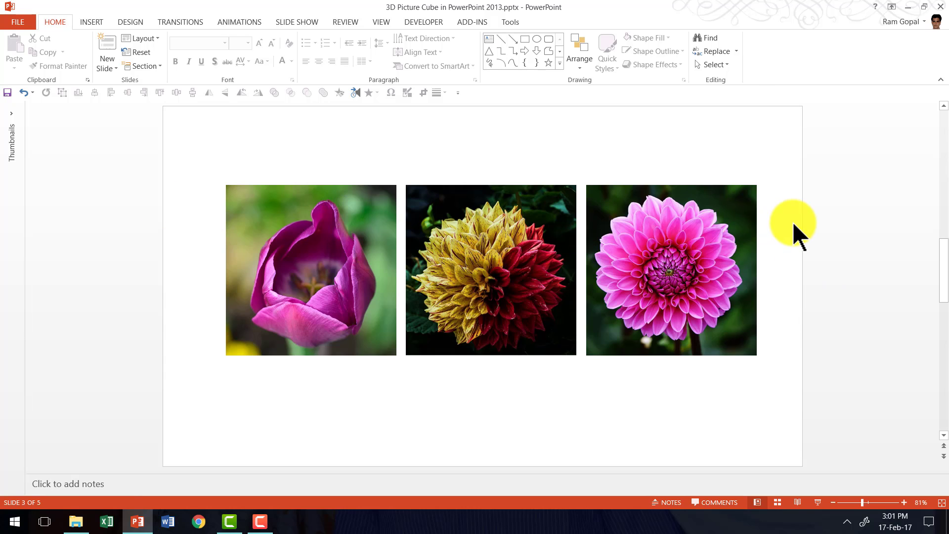
Step: Crop the lily photo on slide 4 to a 1:1 square of 5.5" by 5.5"
{"action": "scroll", "coordinate": [793, 221], "scroll_direction": "down", "scroll_amount": 1}
{"action": "left_click", "coordinate": [503, 300]}
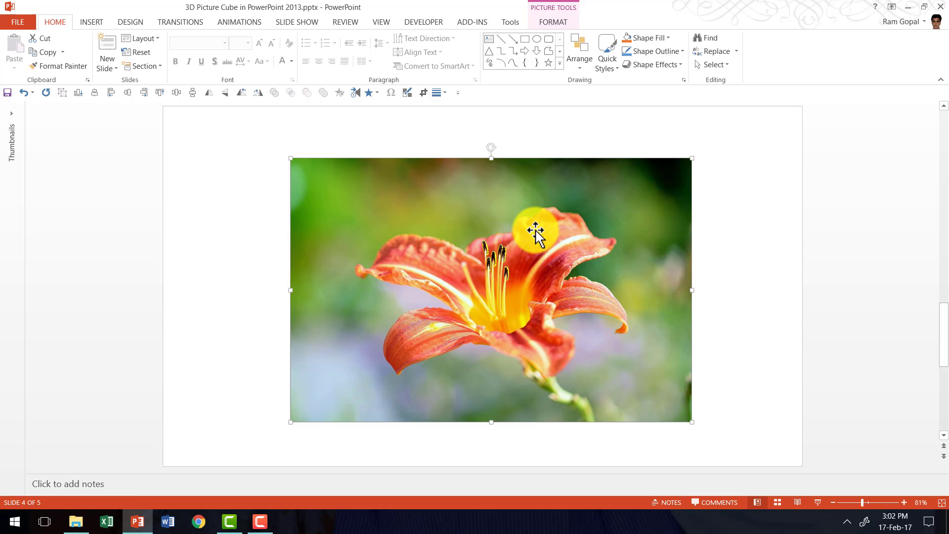
{"action": "left_click", "coordinate": [547, 23]}
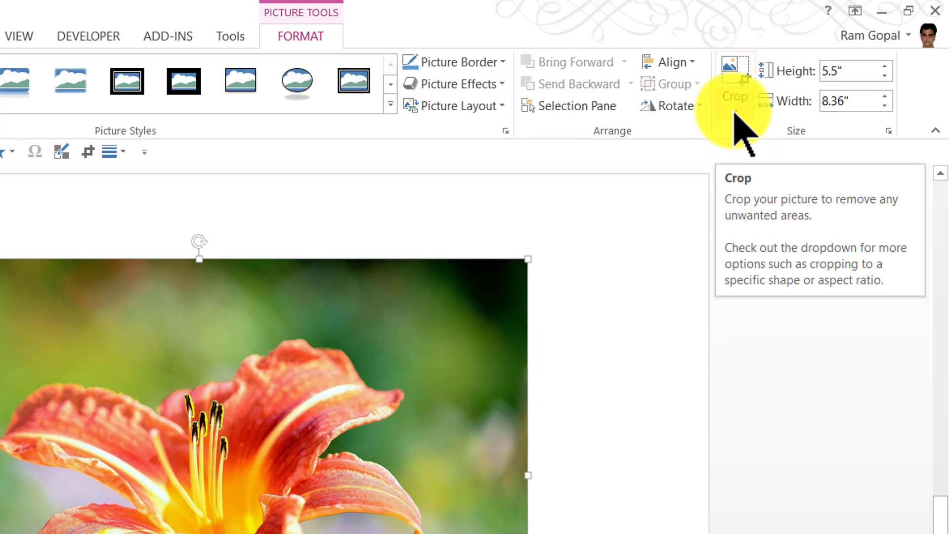
{"action": "left_click", "coordinate": [746, 83]}
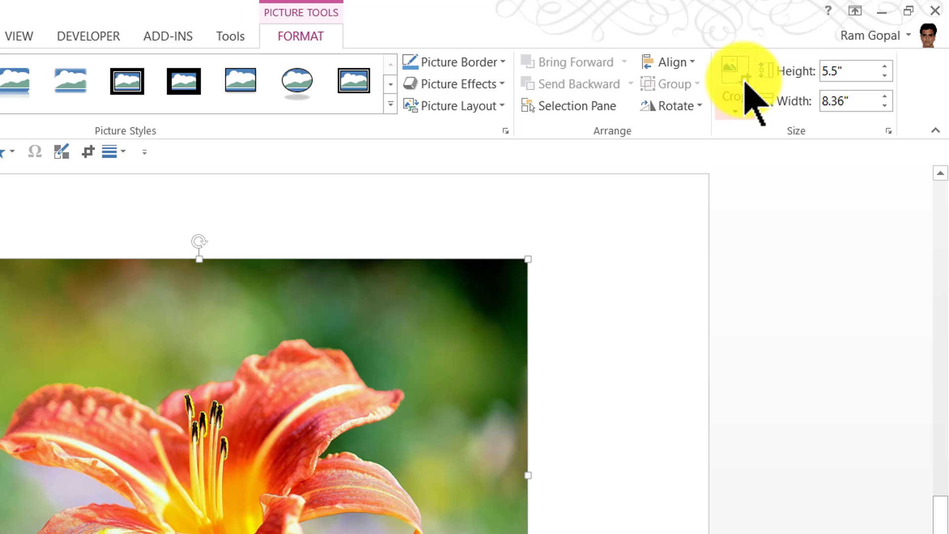
{"action": "left_click", "coordinate": [736, 110]}
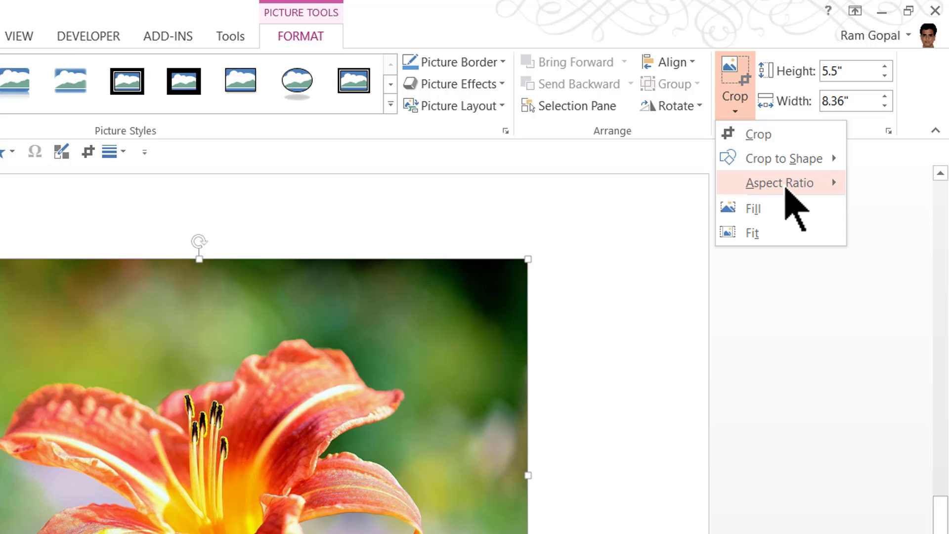
{"action": "mouse_move", "coordinate": [787, 190]}
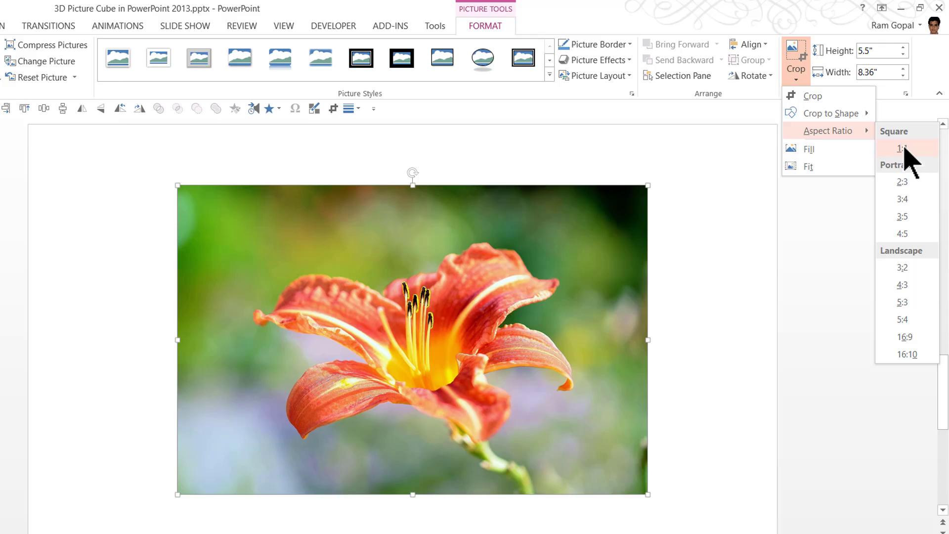
{"action": "left_click", "coordinate": [886, 204]}
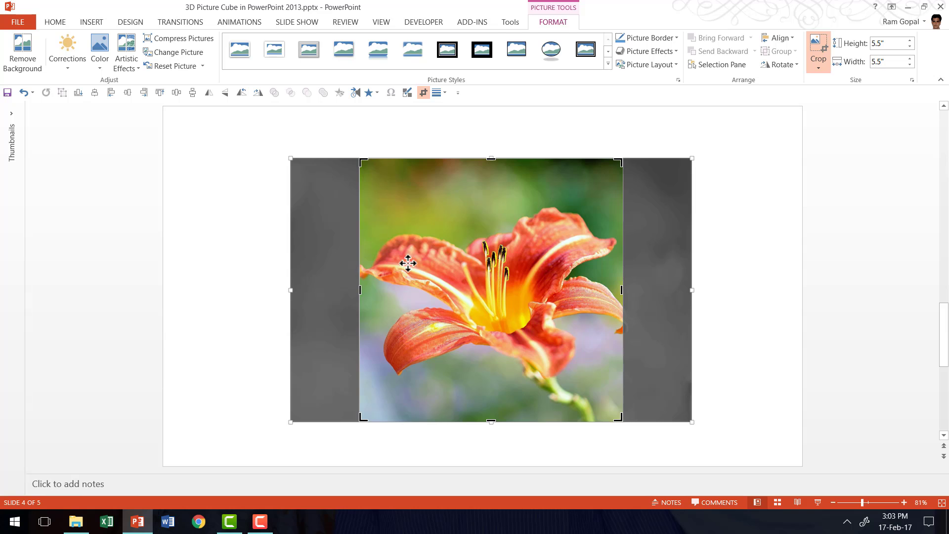
{"action": "left_click", "coordinate": [792, 232]}
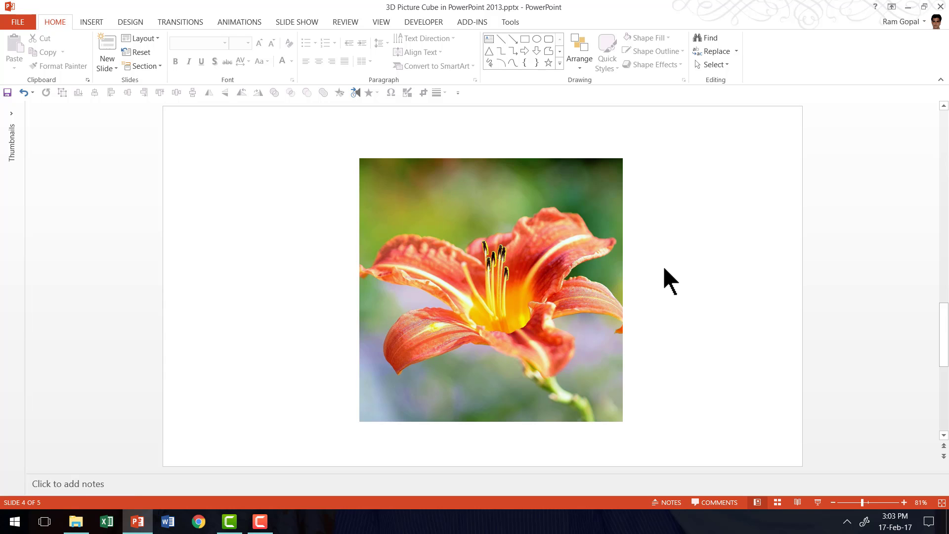
Step: Open Format Picture for the pink dahlia on slide 3 and expand its 3-D Rotation settings
{"action": "scroll", "coordinate": [663, 266], "scroll_direction": "up", "scroll_amount": 1}
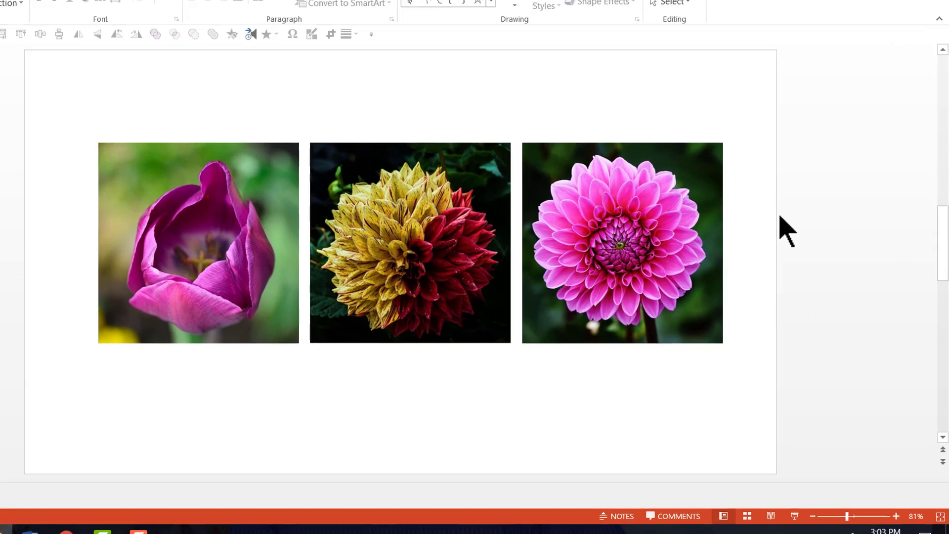
{"action": "right_click", "coordinate": [577, 174]}
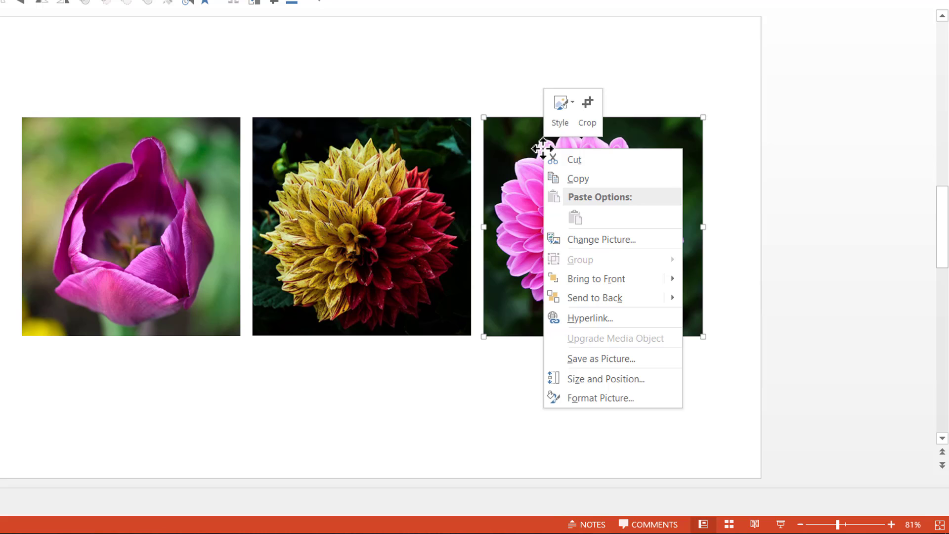
{"action": "left_click", "coordinate": [599, 397]}
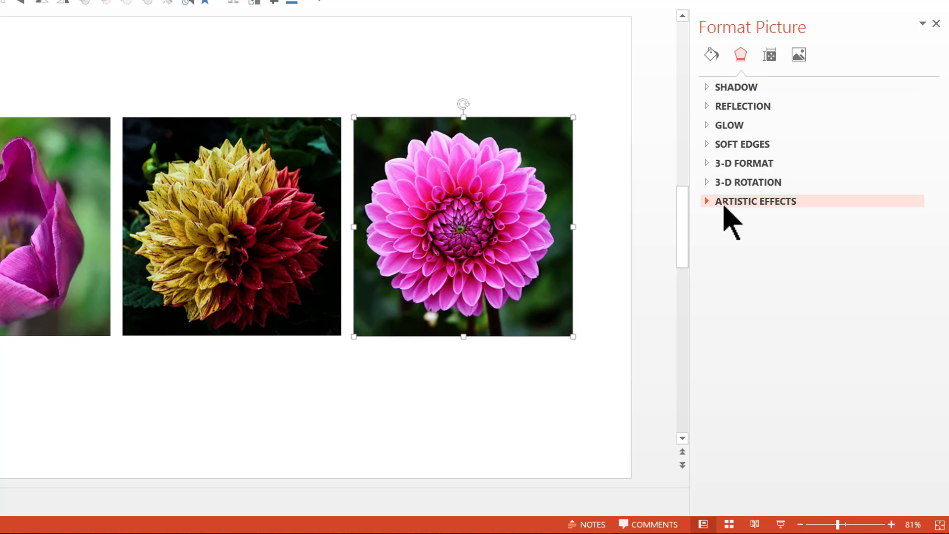
{"action": "left_click", "coordinate": [752, 183]}
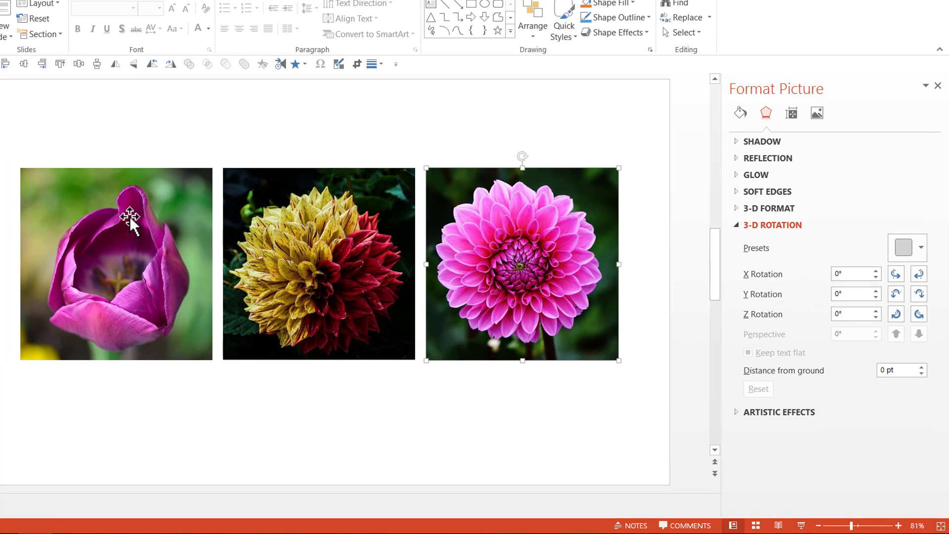
Step: Apply the Off Axis 1 Left rotation preset (X 64°, Y 18°) to the tulip picture
{"action": "left_click", "coordinate": [10, 168]}
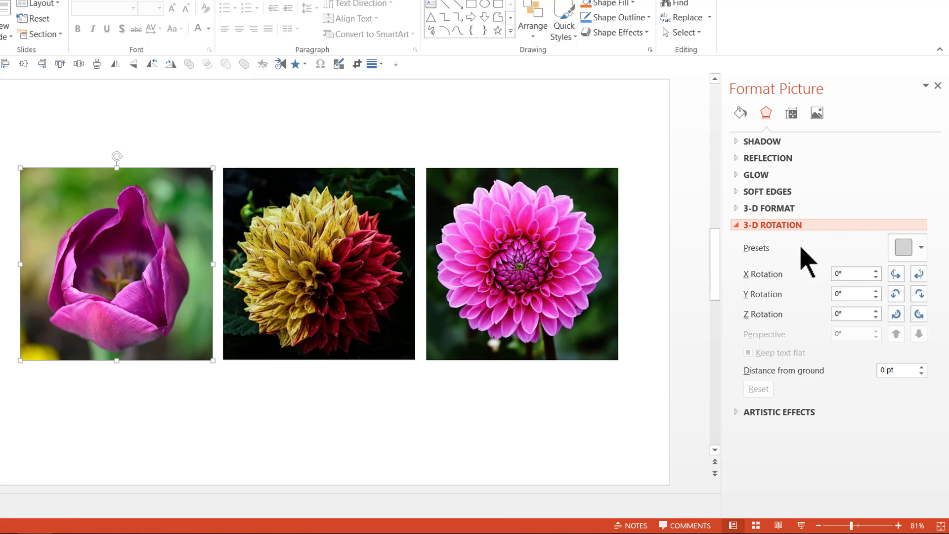
{"action": "left_click", "coordinate": [912, 255]}
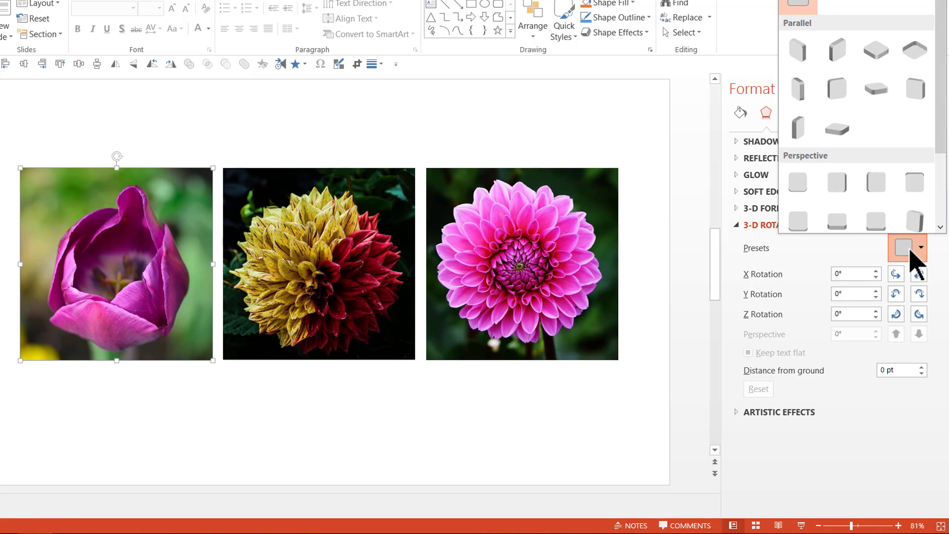
{"action": "left_click", "coordinate": [801, 101]}
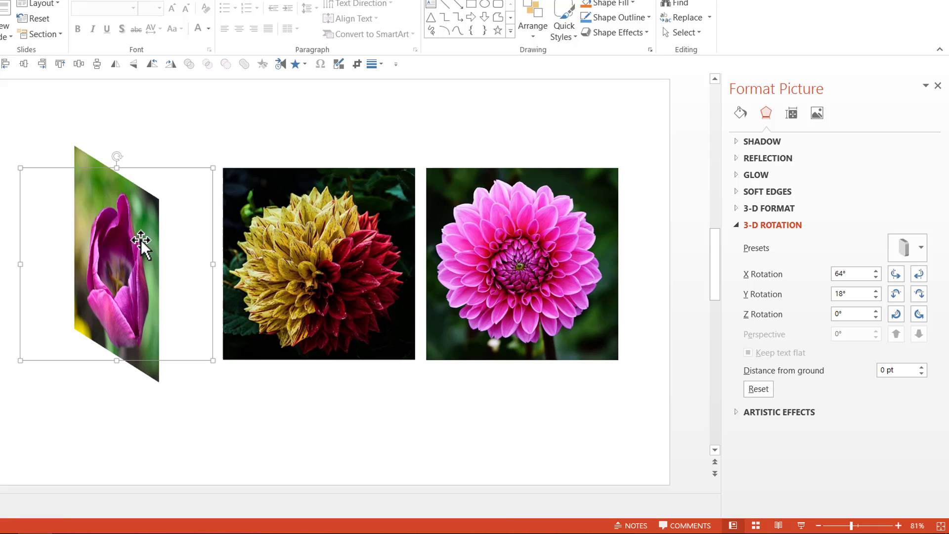
Step: Rotate the yellow-red dahlia with Off Axis 1 Right and butt it against the tulip's edge
{"action": "left_click", "coordinate": [307, 232]}
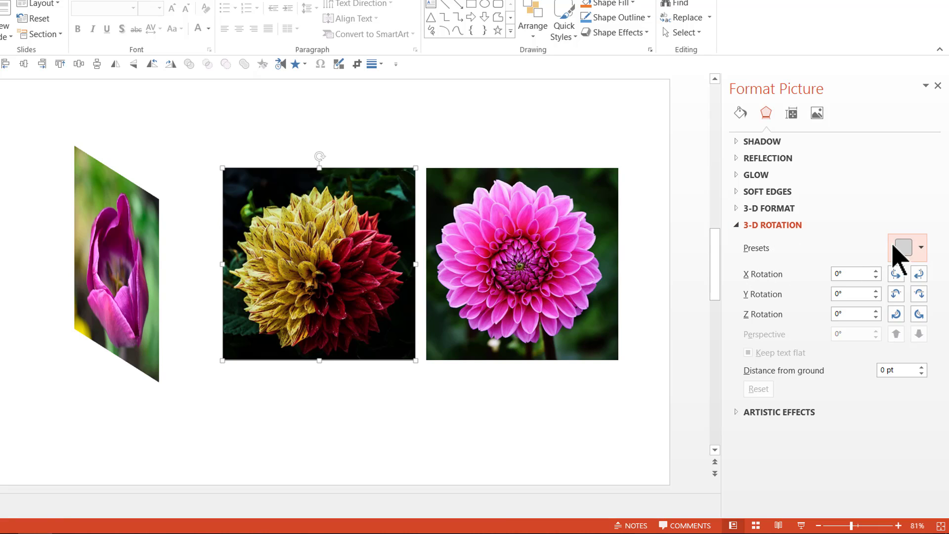
{"action": "left_click", "coordinate": [904, 244]}
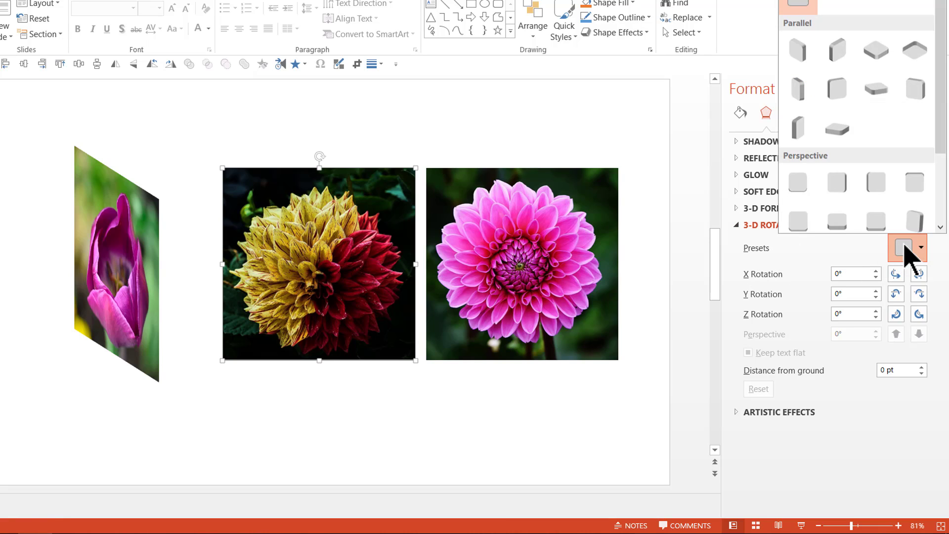
{"action": "left_click", "coordinate": [839, 97]}
{"action": "left_click_drag", "start_coordinate": [342, 265], "coordinate": [270, 275]}
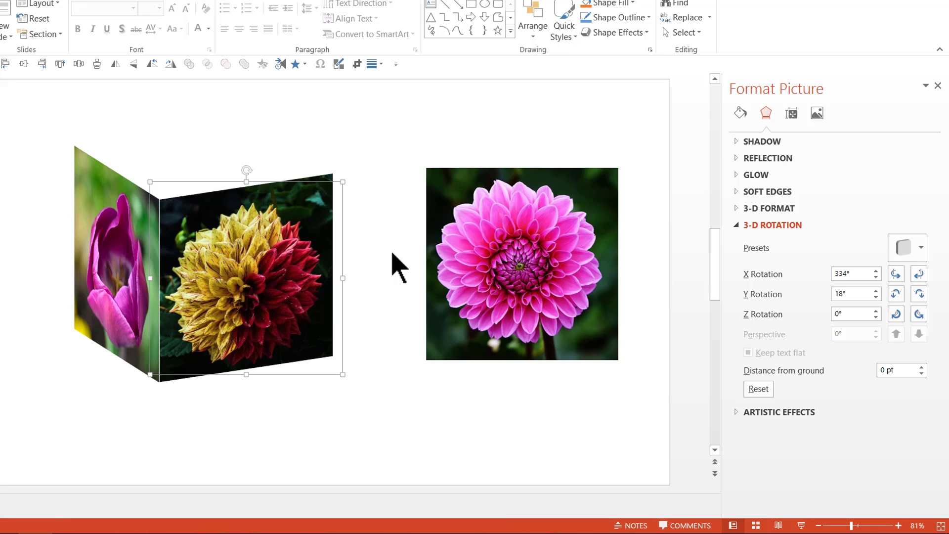
Step: Apply the Off Axis 1 Top rotation preset to the pink dahlia picture
{"action": "left_click", "coordinate": [543, 246]}
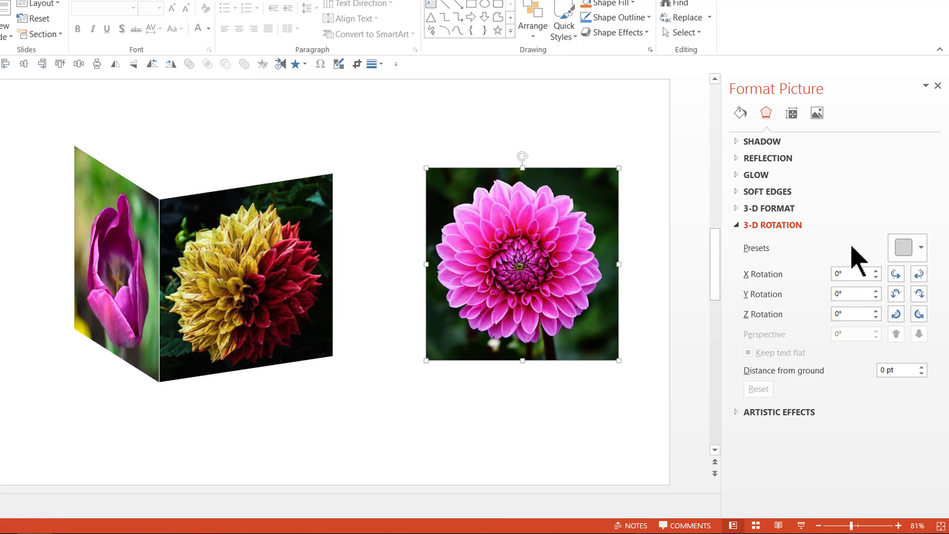
{"action": "left_click", "coordinate": [903, 248]}
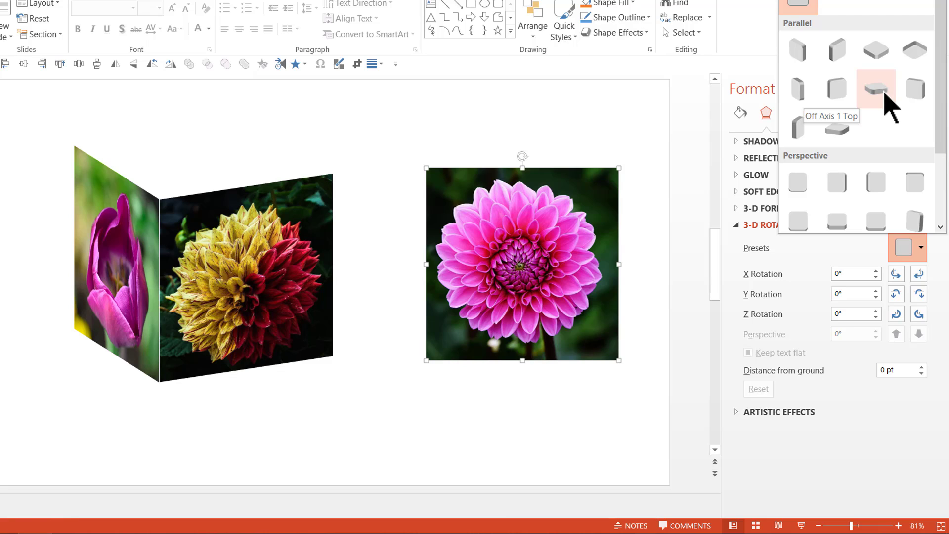
{"action": "left_click", "coordinate": [885, 95]}
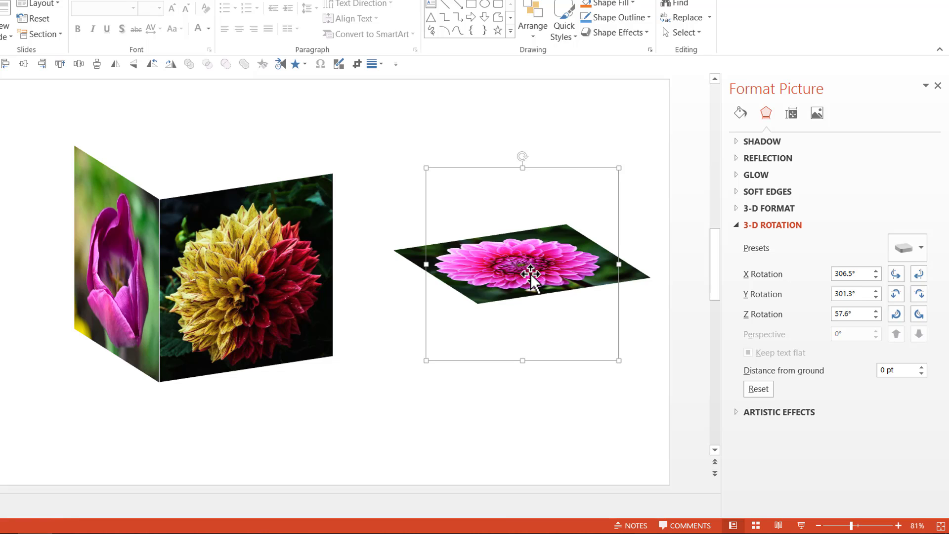
Step: Move the pink dahlia onto the cube's top and nudge it flush with both side faces
{"action": "left_click_drag", "start_coordinate": [533, 273], "coordinate": [223, 130]}
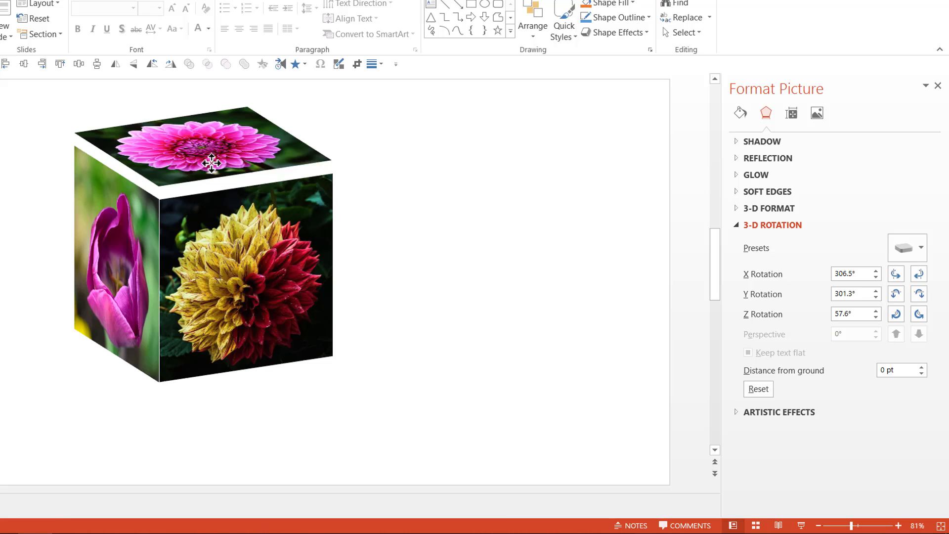
{"action": "left_click_drag", "start_coordinate": [211, 163], "coordinate": [211, 169]}
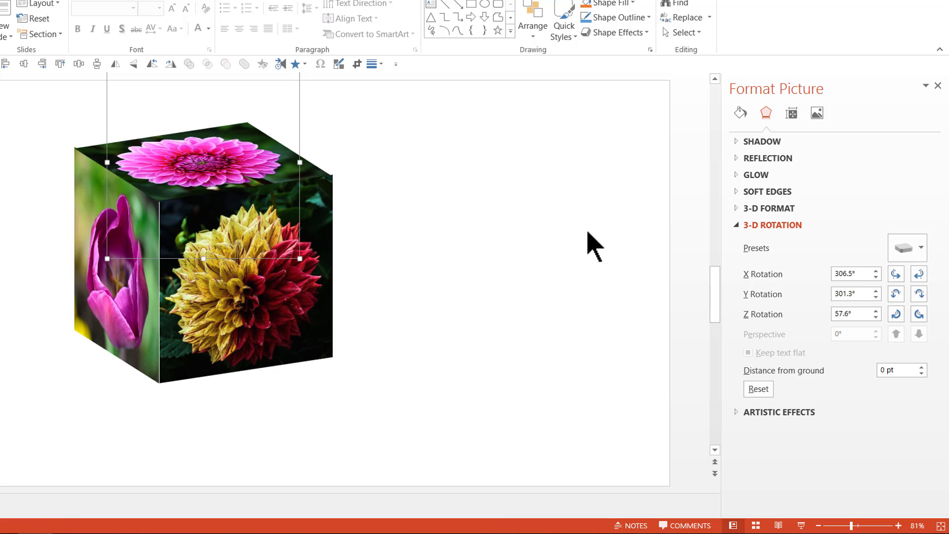
{"action": "key", "text": "ctrl+Up"}
{"action": "key", "text": "ctrl+Up"}
{"action": "key", "text": "ctrl+Up"}
{"action": "key", "text": "ctrl+Right"}
{"action": "key", "text": "ctrl+Right"}
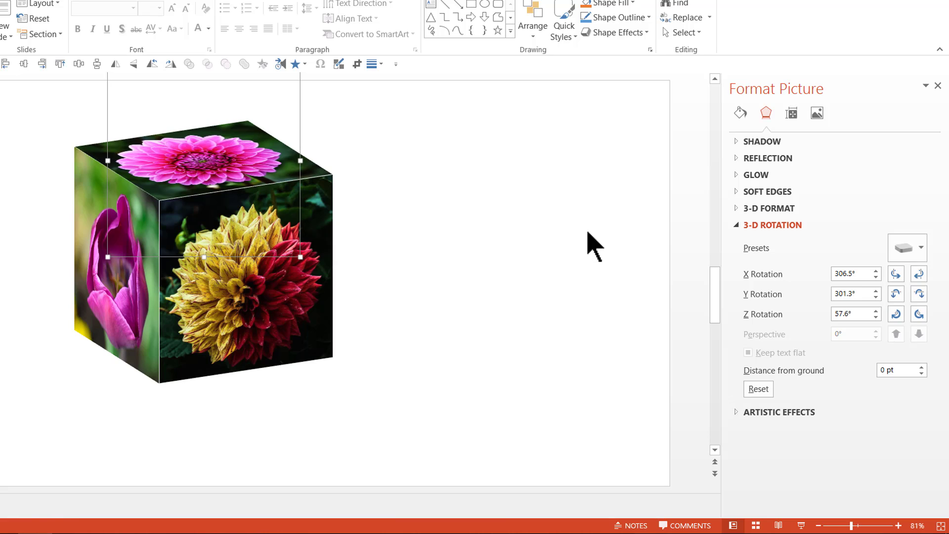
Step: Group the three face pictures into one cube and move it right and down
{"action": "left_click", "coordinate": [530, 438]}
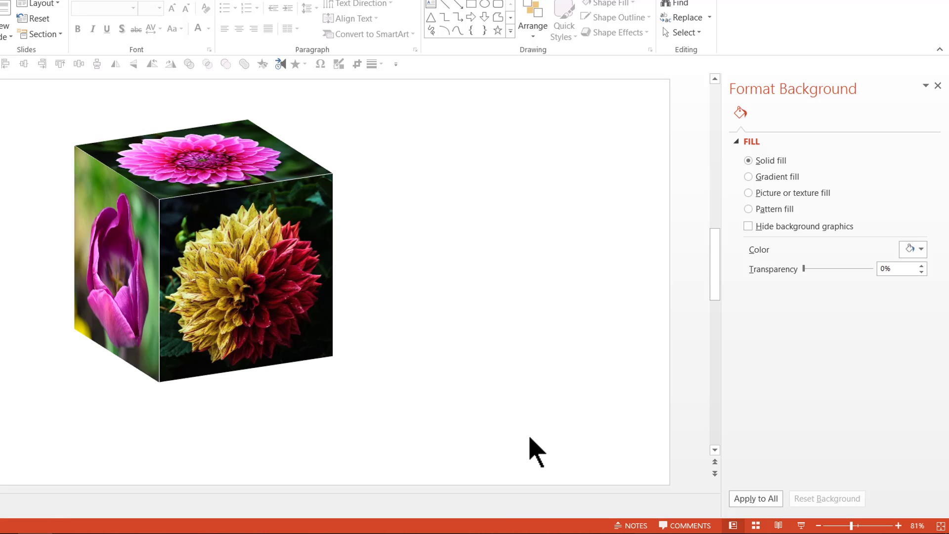
{"action": "left_click_drag", "start_coordinate": [470, 452], "coordinate": [2, 75]}
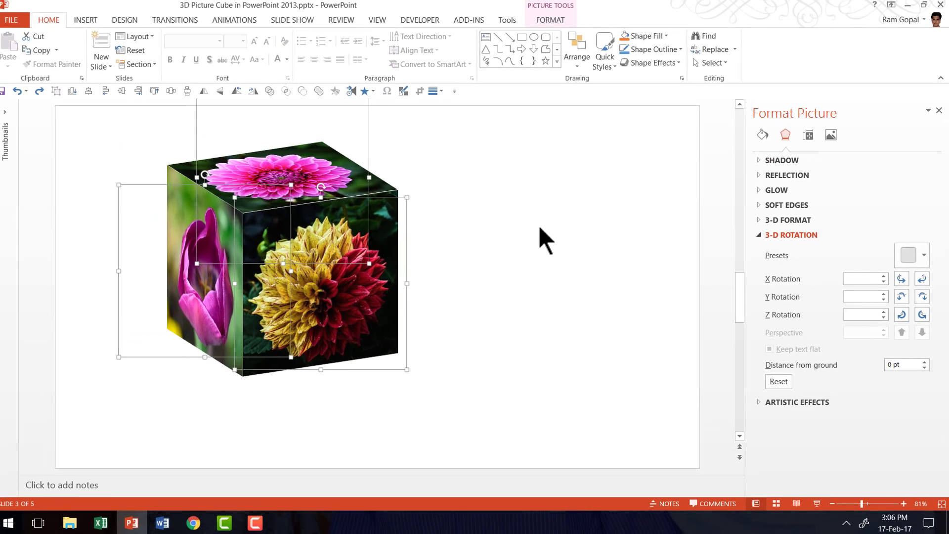
{"action": "key", "text": "ctrl+g"}
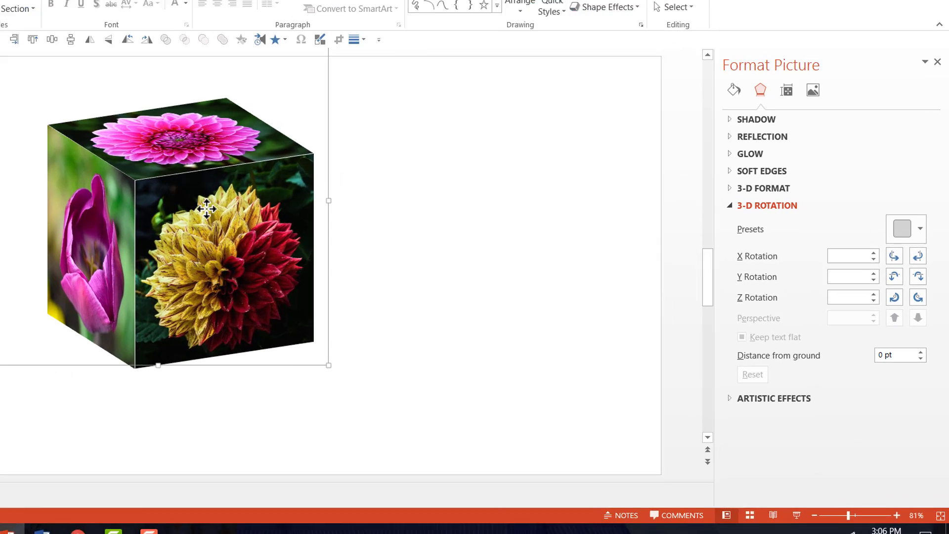
{"action": "left_click_drag", "start_coordinate": [258, 212], "coordinate": [364, 265]}
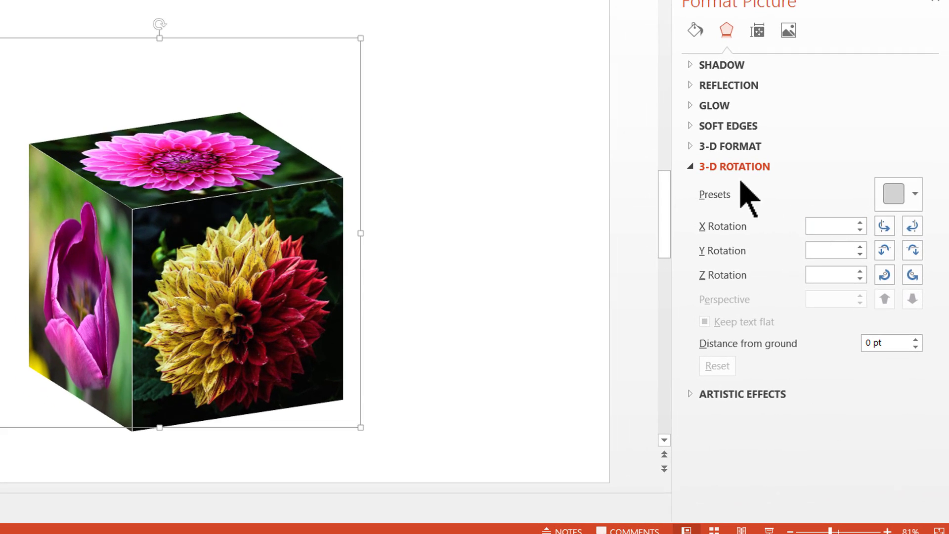
Step: Give the grouped cube a Circle top bevel of 6 pt by 6 pt
{"action": "left_click", "coordinate": [730, 147]}
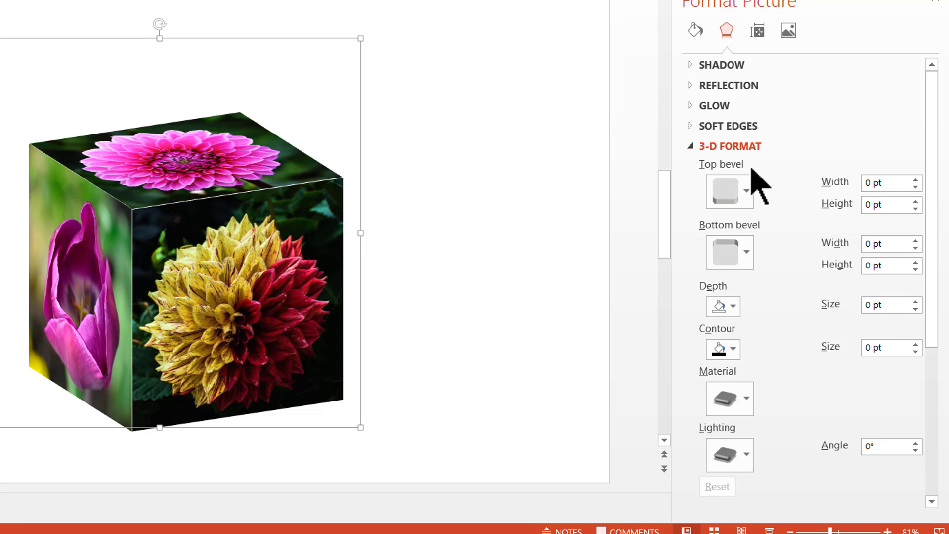
{"action": "left_click", "coordinate": [726, 188]}
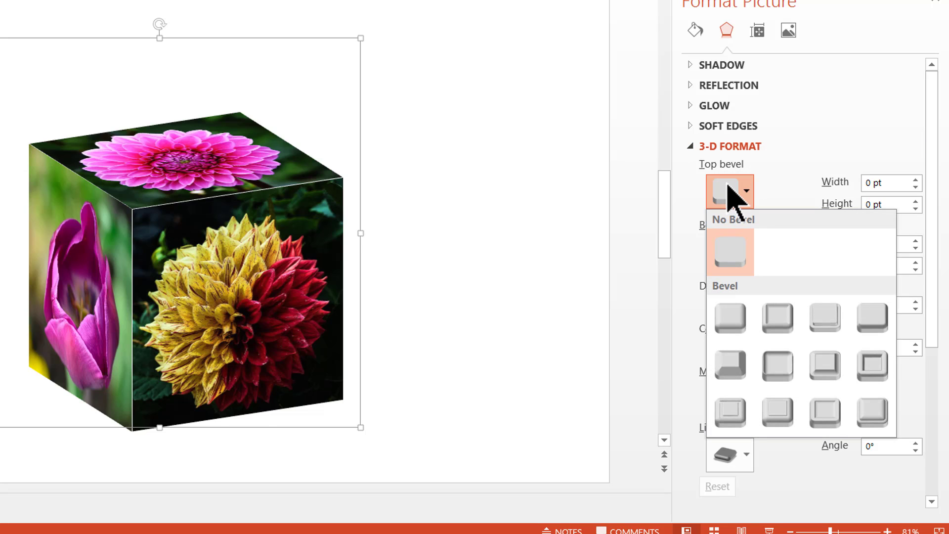
{"action": "left_click", "coordinate": [740, 333]}
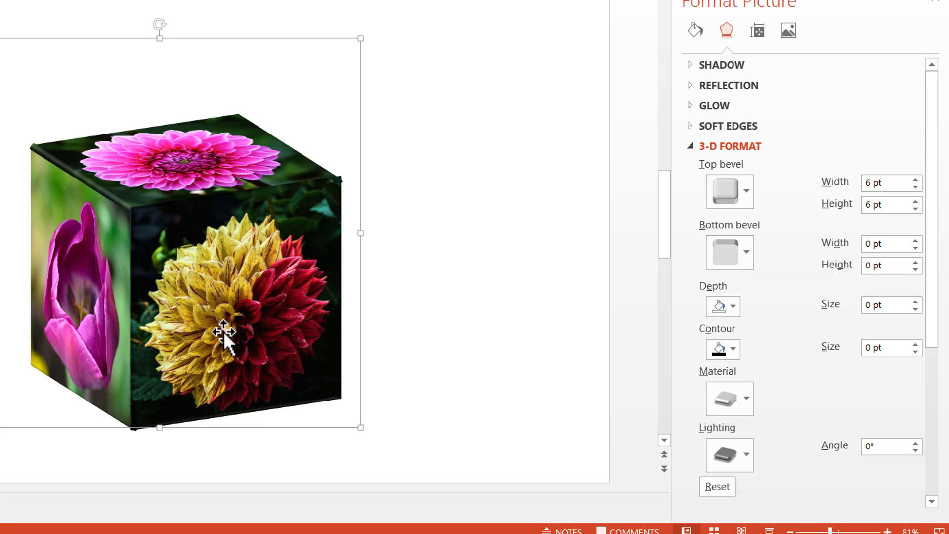
{"action": "left_click", "coordinate": [488, 328]}
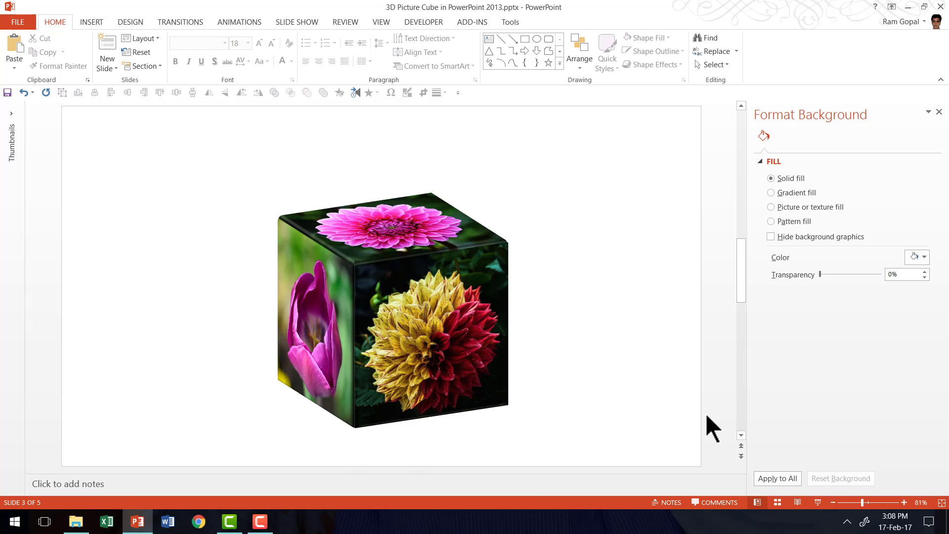
Step: Paste the gradient shadow shape from slide 2 onto slide 3 and send it behind the cube
{"action": "scroll", "coordinate": [663, 382], "scroll_direction": "up", "scroll_amount": 1}
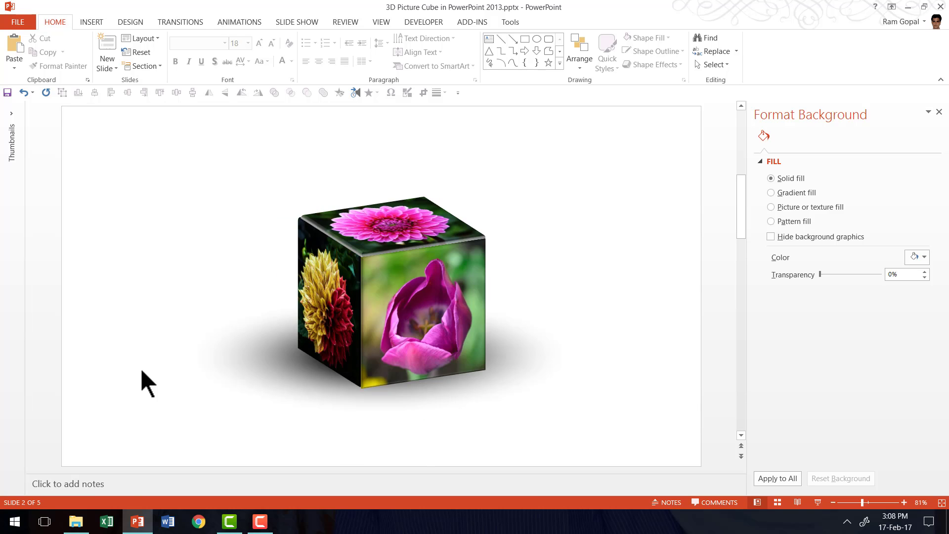
{"action": "left_click", "coordinate": [290, 368]}
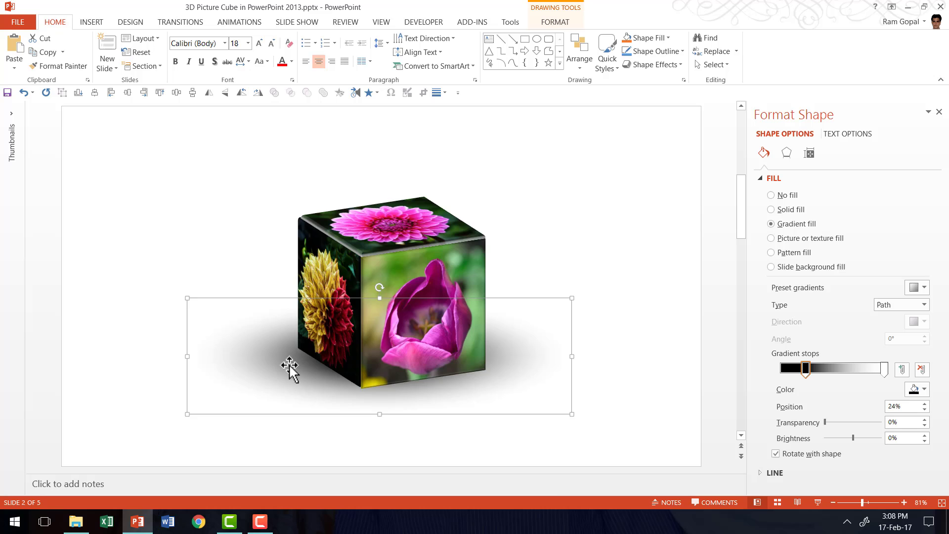
{"action": "scroll", "coordinate": [290, 370], "scroll_direction": "down", "scroll_amount": 1}
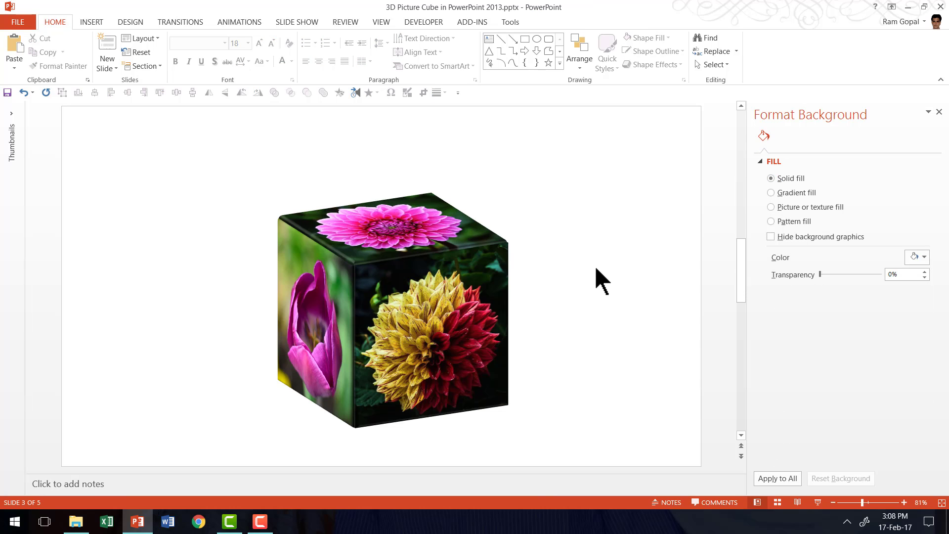
{"action": "right_click", "coordinate": [595, 266]}
{"action": "left_click", "coordinate": [620, 291]}
{"action": "right_click", "coordinate": [376, 364]}
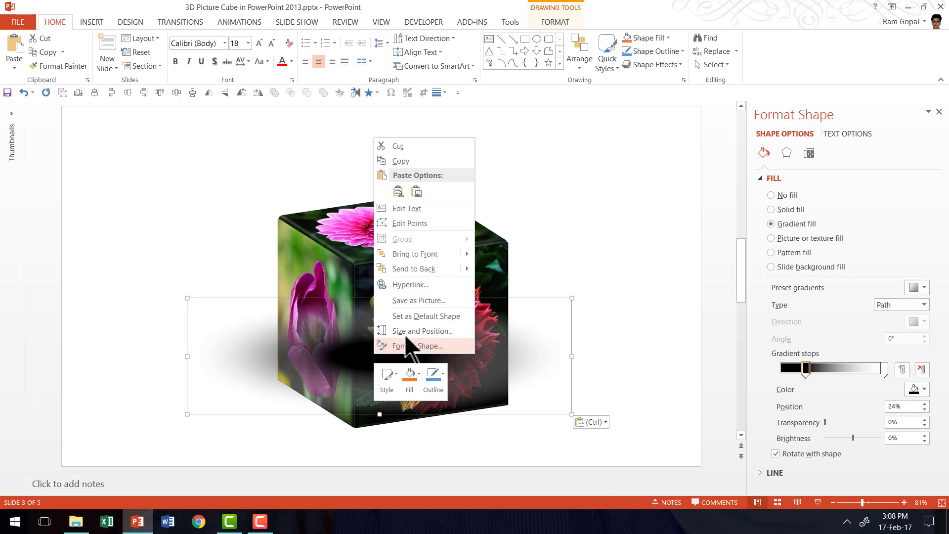
{"action": "left_click", "coordinate": [419, 268]}
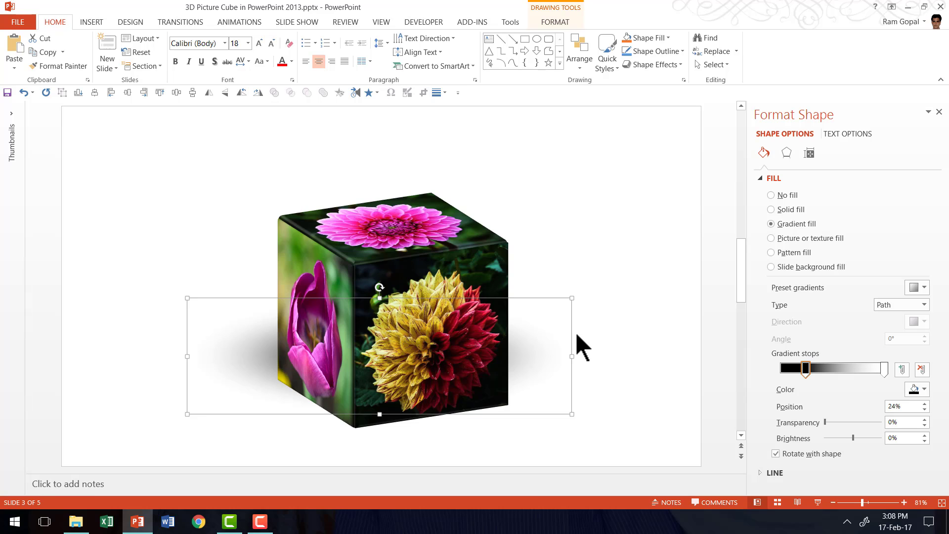
Step: Position the shadow beneath the cube and stretch it taller
{"action": "left_click_drag", "start_coordinate": [569, 333], "coordinate": [562, 360]}
{"action": "left_click_drag", "start_coordinate": [371, 441], "coordinate": [404, 460]}
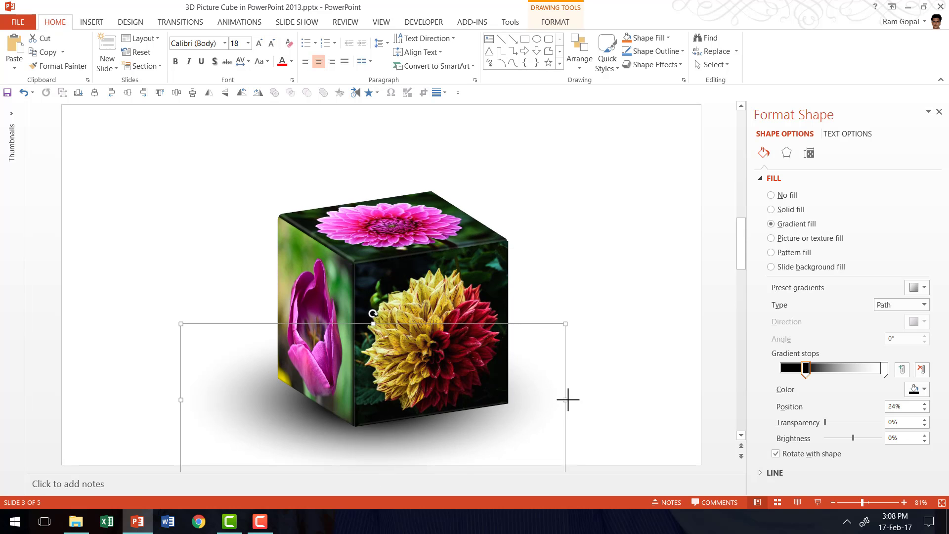
{"action": "left_click", "coordinate": [594, 399]}
{"action": "left_click_drag", "start_coordinate": [552, 399], "coordinate": [523, 383]}
{"action": "left_click", "coordinate": [628, 236]}
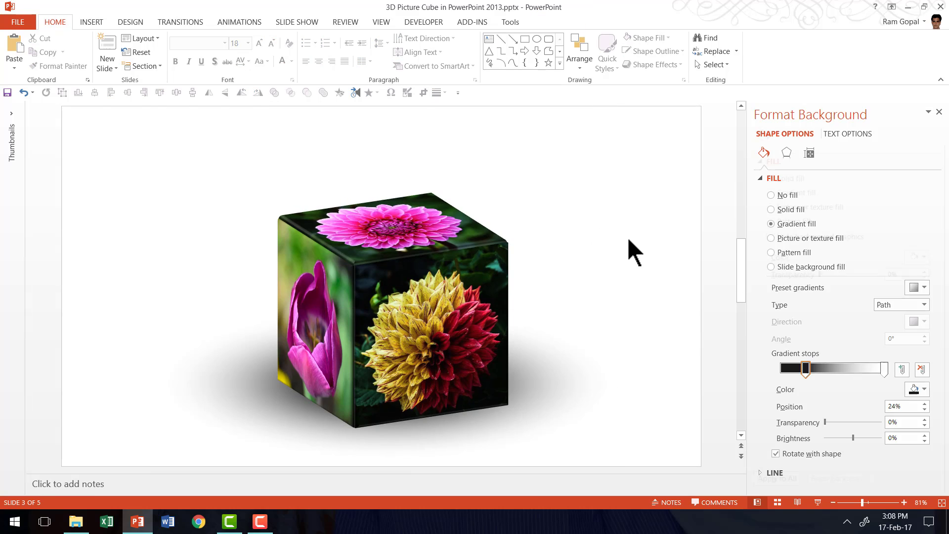